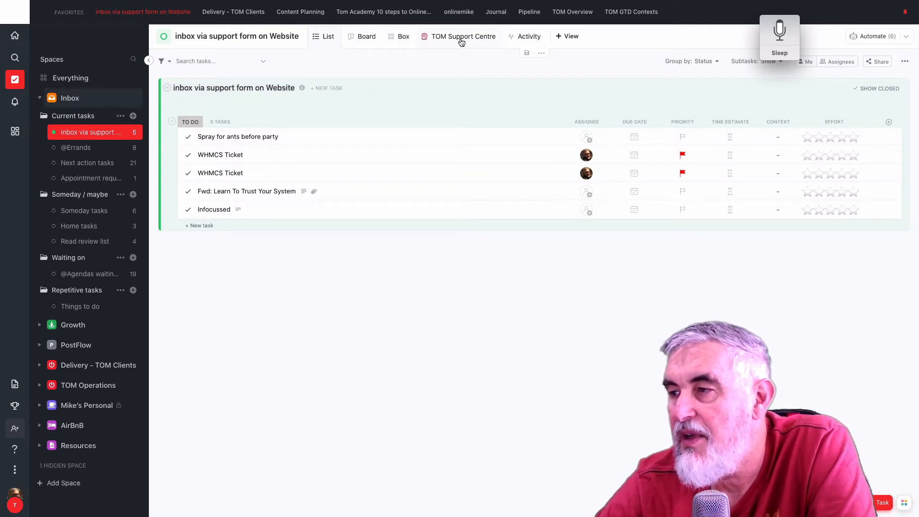
- Review the TOM Support Centre form's fields and its type-of-support options, and return to the list of tasks
{"action": "left_click", "coordinate": [461, 38]}
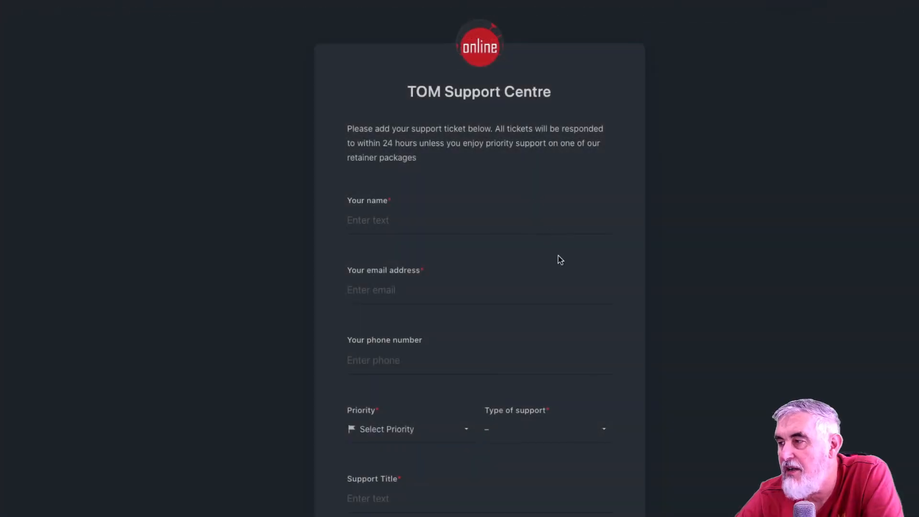
{"action": "scroll", "coordinate": [560, 260], "scroll_direction": "down", "scroll_amount": 2}
{"action": "scroll", "coordinate": [561, 260], "scroll_direction": "up", "scroll_amount": 2}
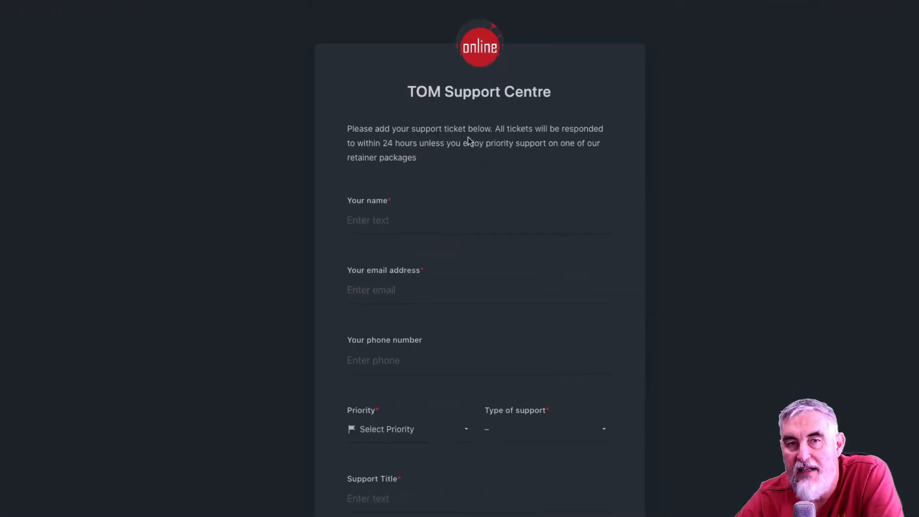
{"action": "scroll", "coordinate": [534, 241], "scroll_direction": "down", "scroll_amount": 3}
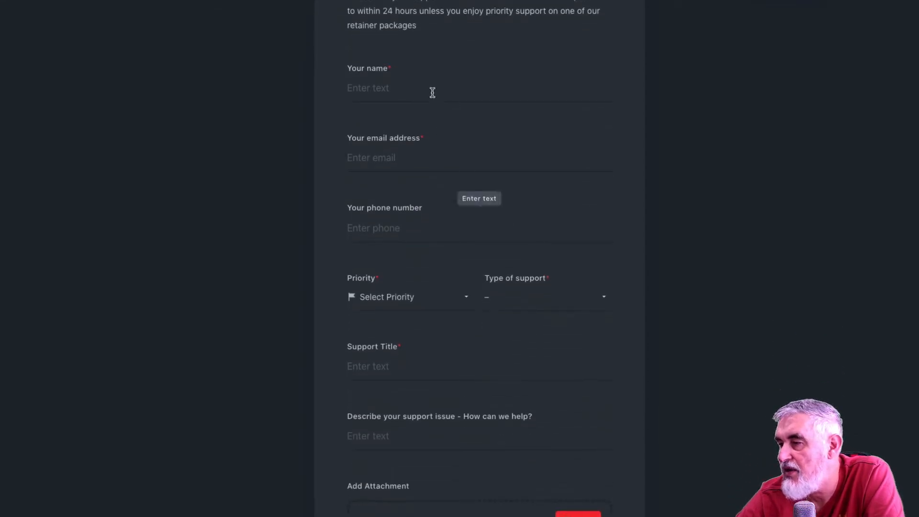
{"action": "scroll", "coordinate": [455, 172], "scroll_direction": "down", "scroll_amount": 1}
{"action": "scroll", "coordinate": [461, 181], "scroll_direction": "down", "scroll_amount": 3}
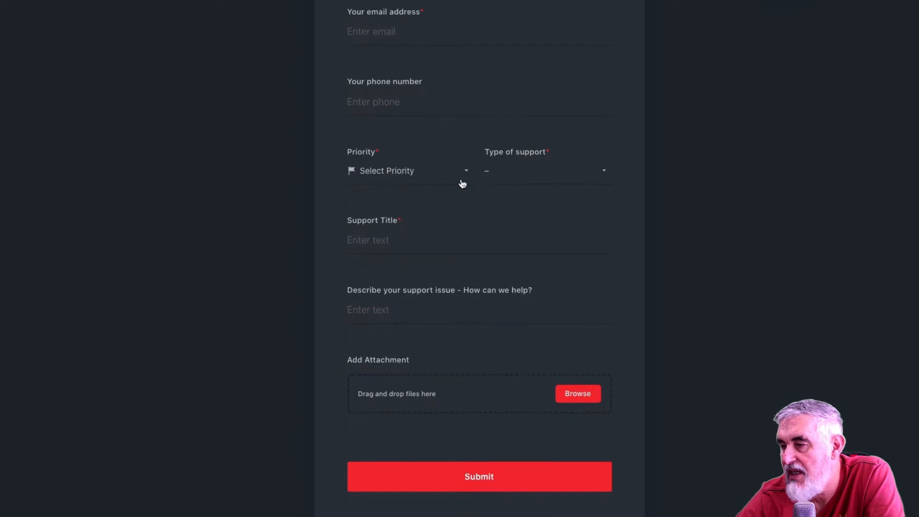
{"action": "left_click", "coordinate": [536, 182]}
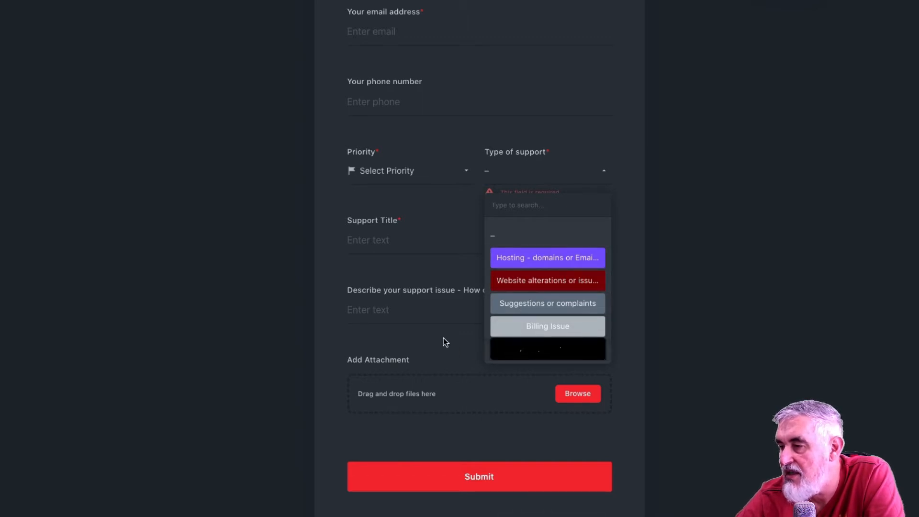
{"action": "left_click", "coordinate": [434, 322]}
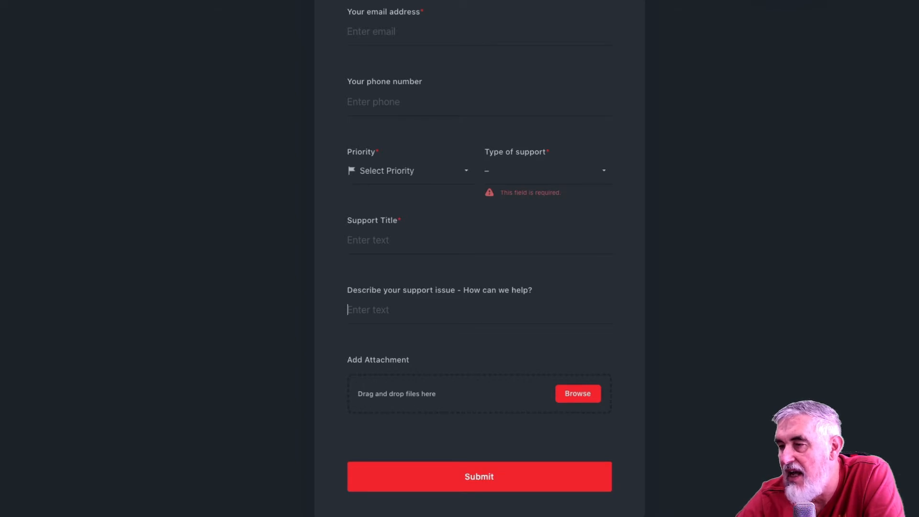
{"action": "left_click", "coordinate": [324, 38]}
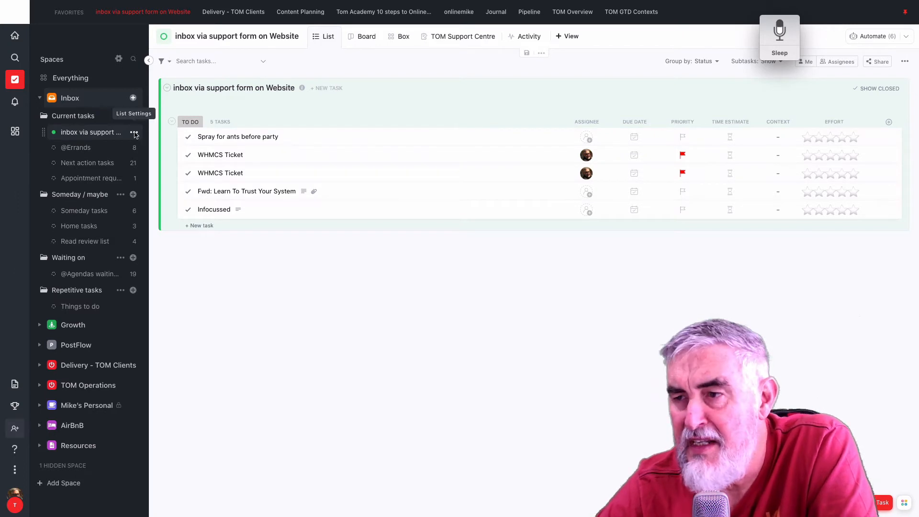
- Copy the task-creation email address of the "inbox via support form on Website" list and close the dialog
{"action": "left_click", "coordinate": [135, 133]}
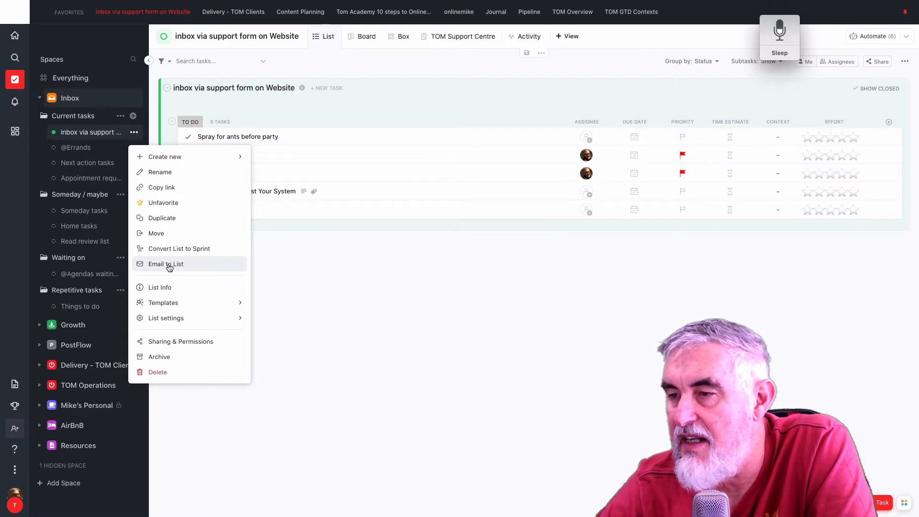
{"action": "left_click", "coordinate": [166, 264]}
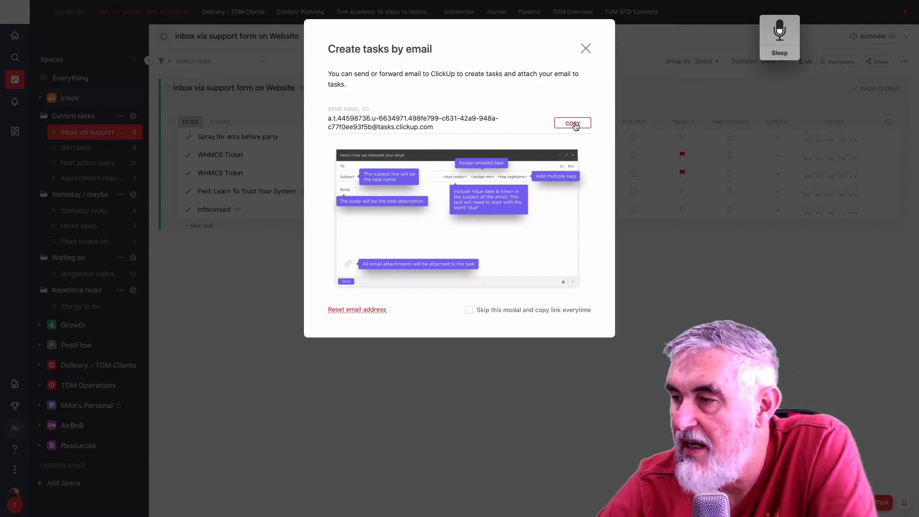
{"action": "left_click", "coordinate": [574, 123]}
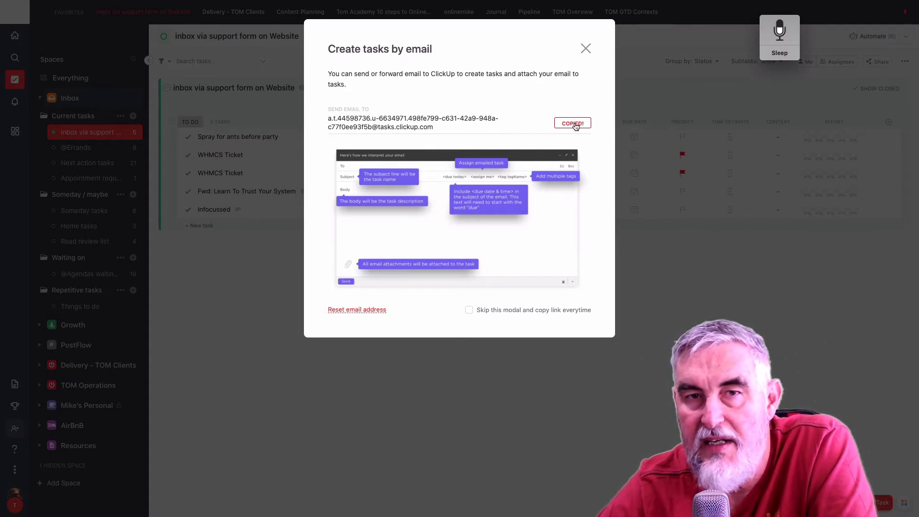
{"action": "left_click", "coordinate": [585, 48]}
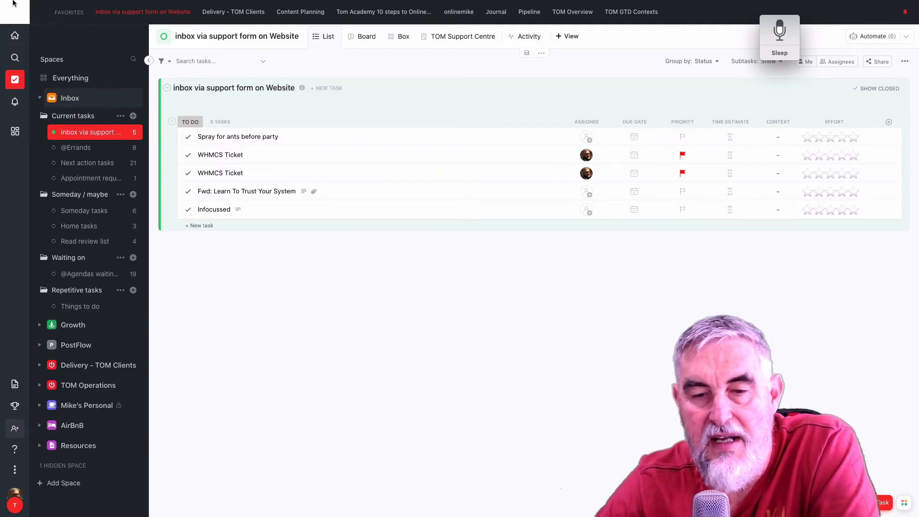
- Take the ClickUp window out of full screen and search the Contacts app for "c-up"
{"action": "mouse_move", "coordinate": [18, 12]}
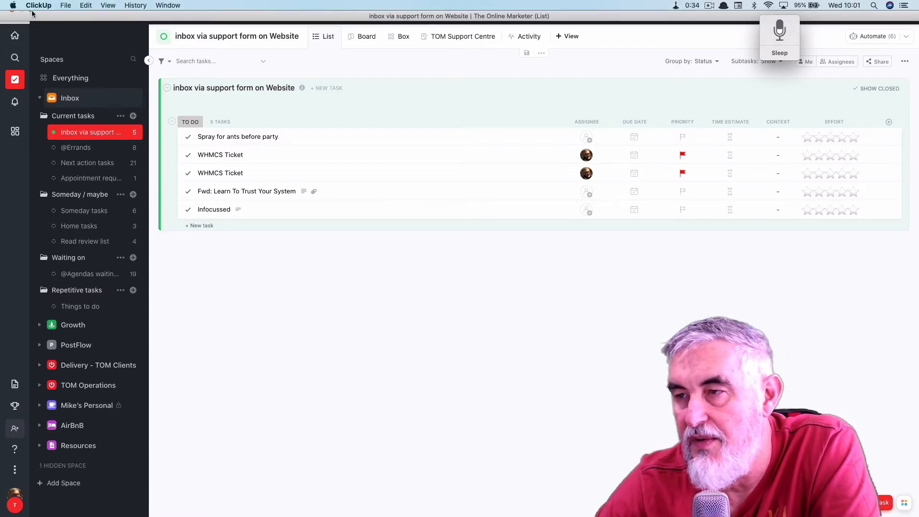
{"action": "left_click", "coordinate": [32, 14]}
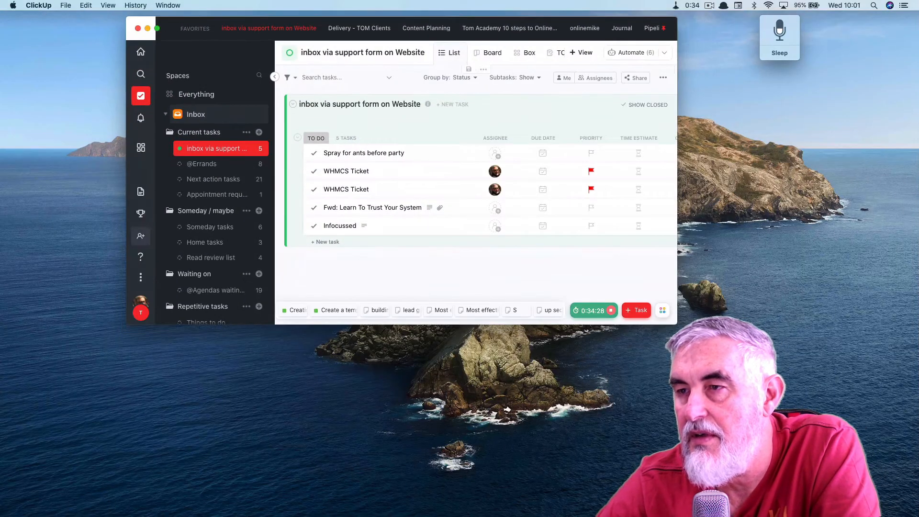
{"action": "left_click_drag", "start_coordinate": [1, 34], "coordinate": [182, 105]}
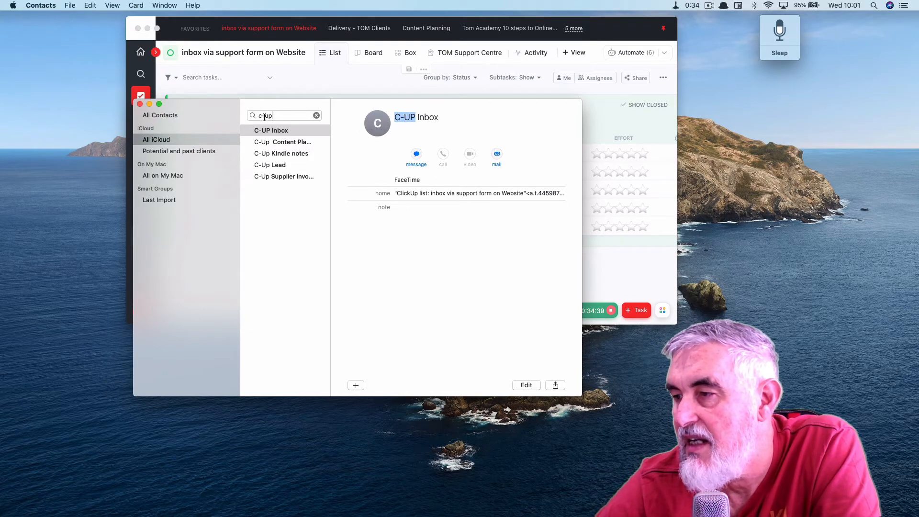
- Look through the C-Up contact cards for Content Planning, KIndle notes, Lead and Supplier Invoice, and close Contacts
{"action": "left_click", "coordinate": [287, 143]}
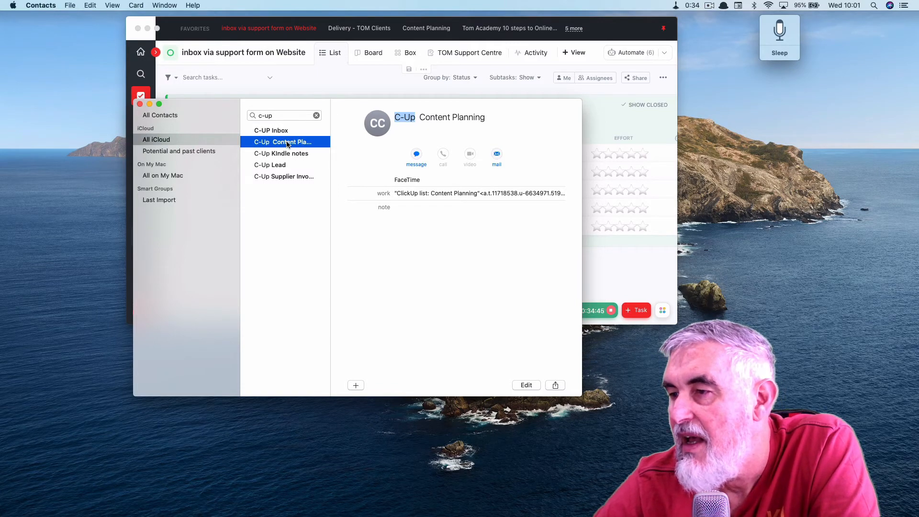
{"action": "left_click", "coordinate": [284, 155]}
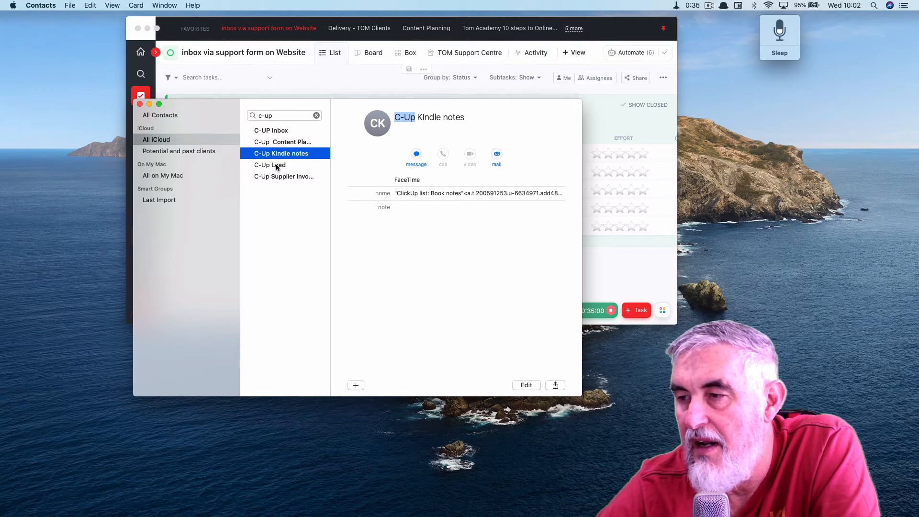
{"action": "left_click", "coordinate": [302, 166]}
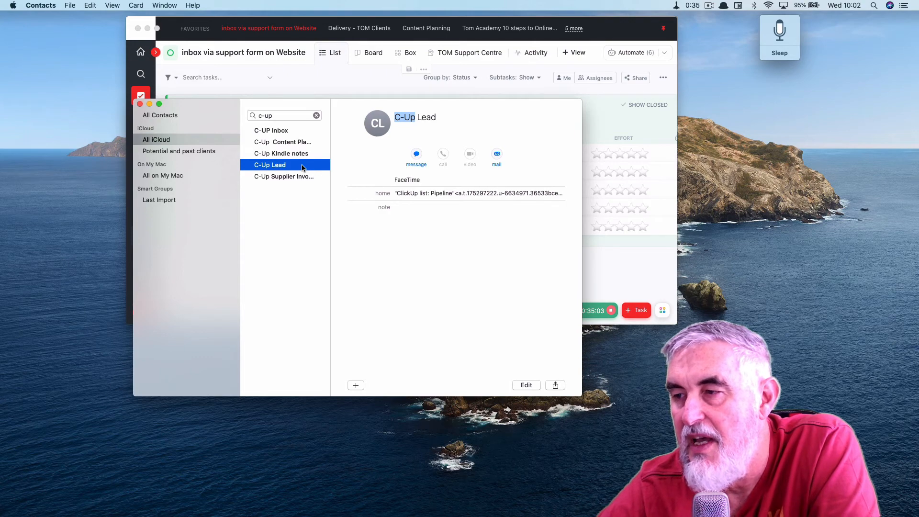
{"action": "left_click", "coordinate": [293, 179]}
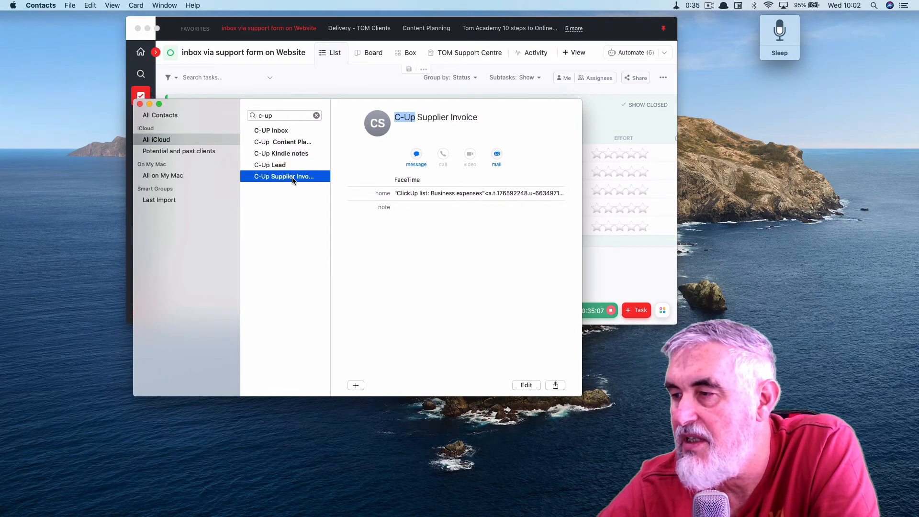
{"action": "left_click", "coordinate": [292, 177]}
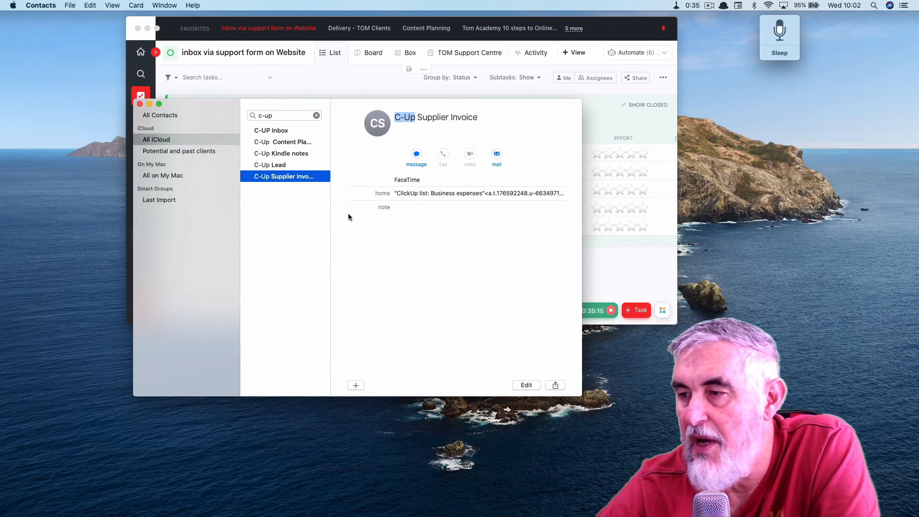
{"action": "left_click", "coordinate": [140, 104]}
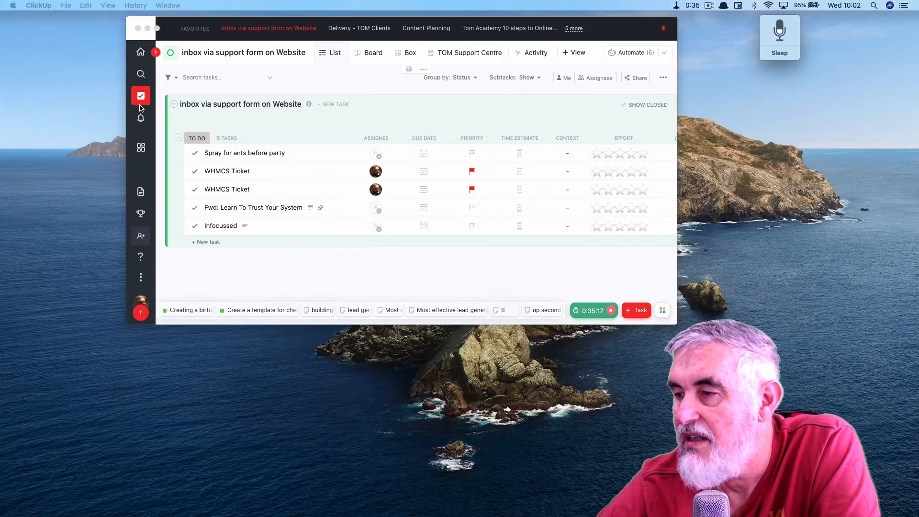
- In ClickUp, copy the email-to-list address of the "inbox via support form on Website" list and close the dialog
{"action": "mouse_move", "coordinate": [140, 108]}
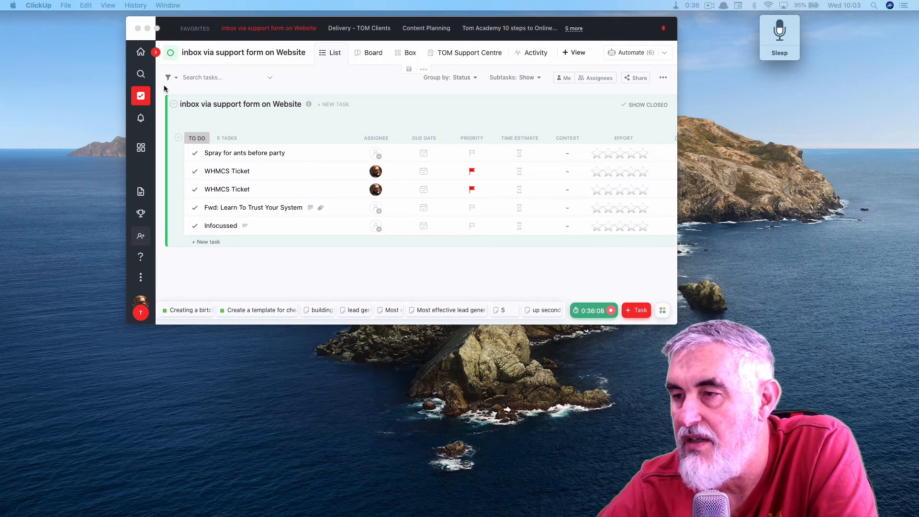
{"action": "left_click", "coordinate": [144, 100]}
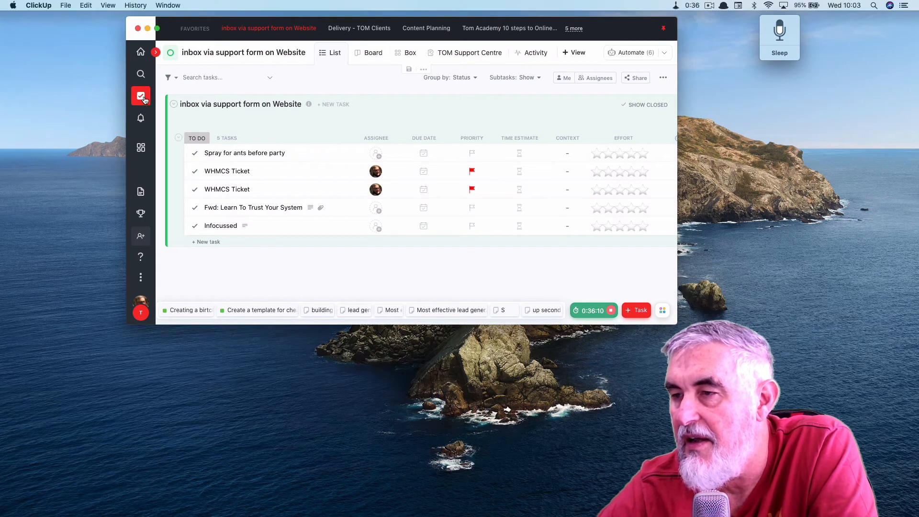
{"action": "mouse_move", "coordinate": [143, 100]}
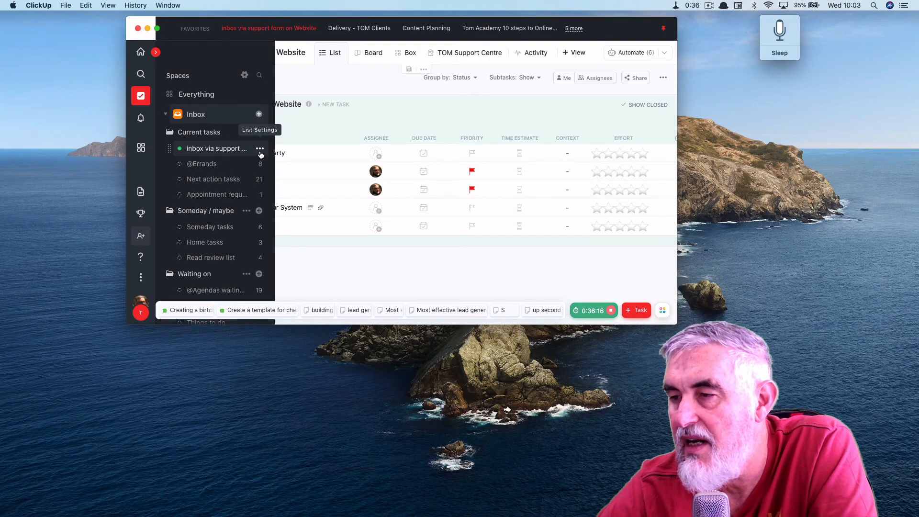
{"action": "left_click", "coordinate": [259, 149]}
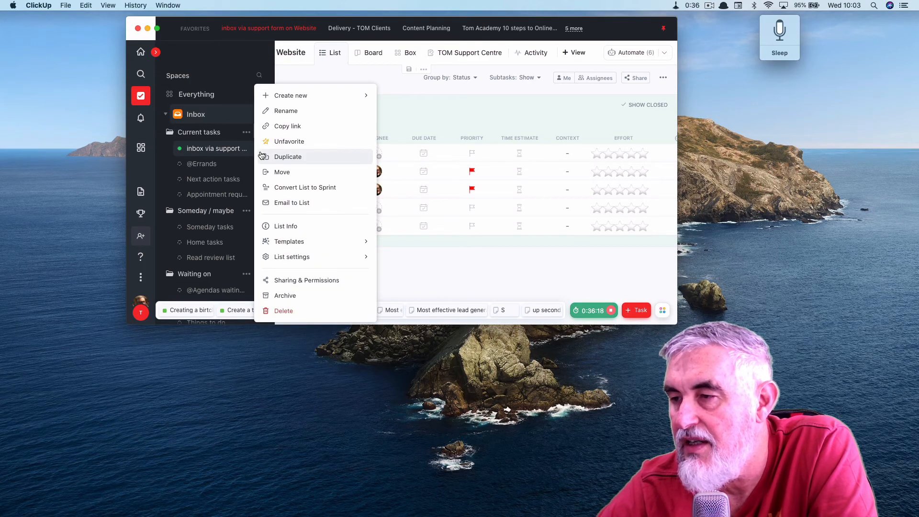
{"action": "left_click", "coordinate": [303, 204]}
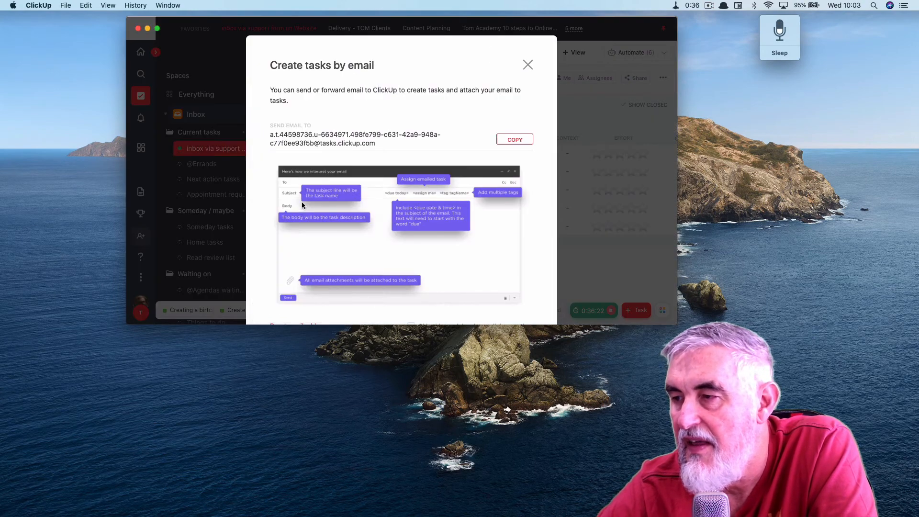
{"action": "left_click", "coordinate": [515, 143]}
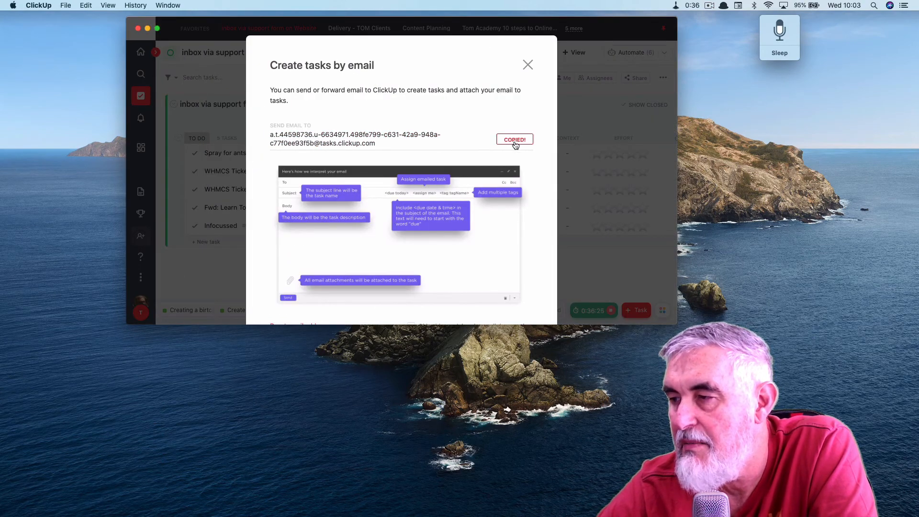
{"action": "left_click", "coordinate": [529, 65]}
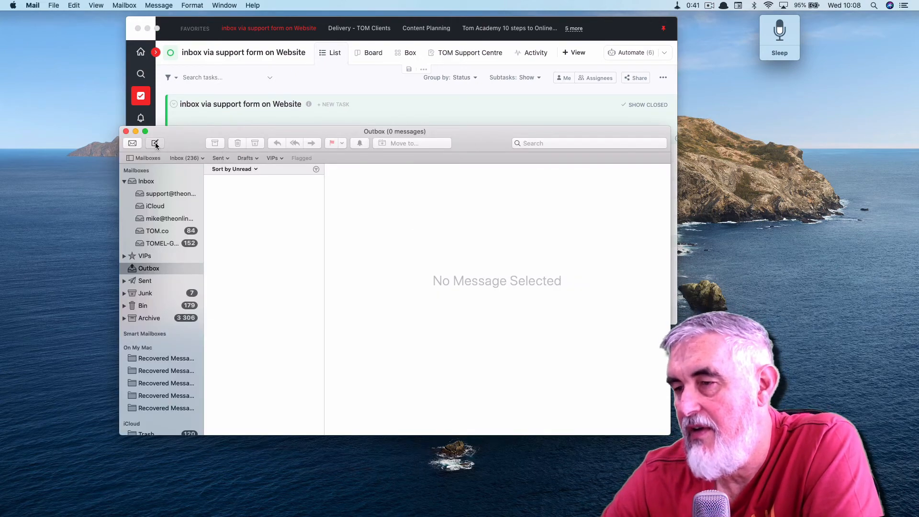
- In Mail, create a new message addressed to the copied ClickUp list address with the subject "test"
{"action": "left_click", "coordinate": [155, 143]}
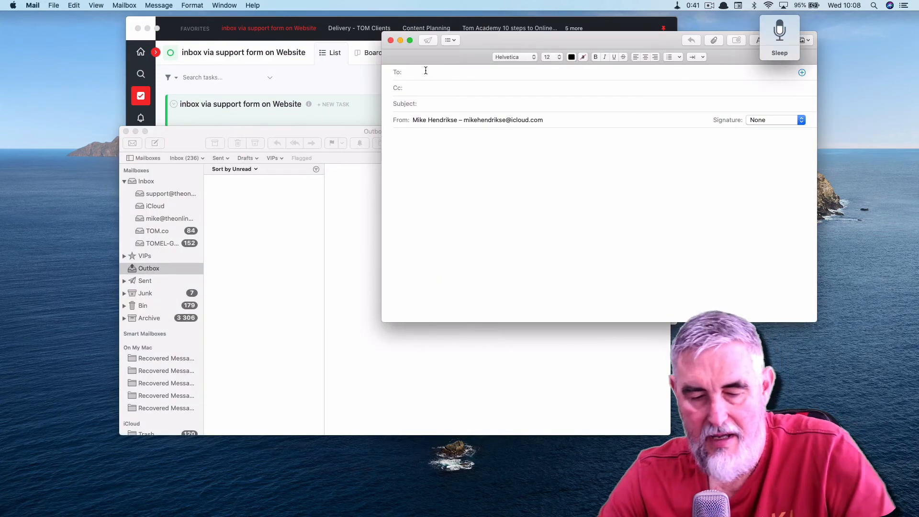
{"action": "key", "text": "super+v"}
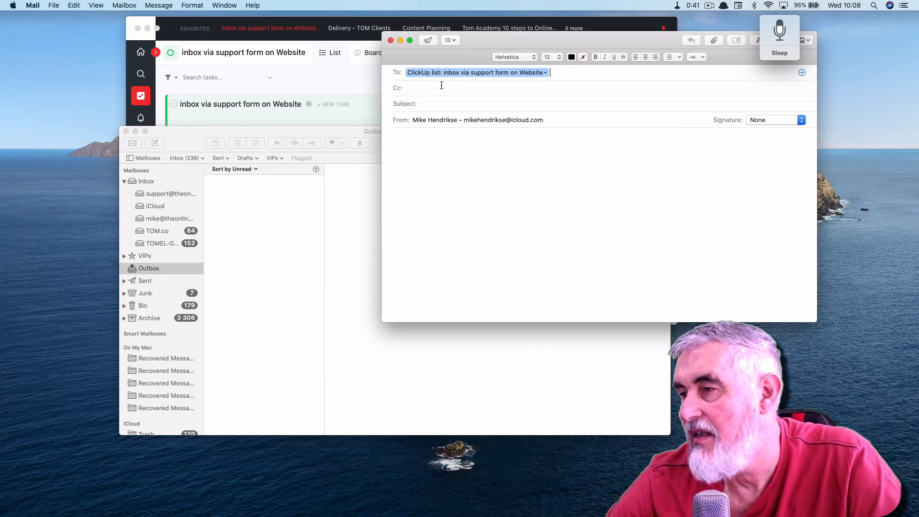
{"action": "left_click", "coordinate": [425, 104]}
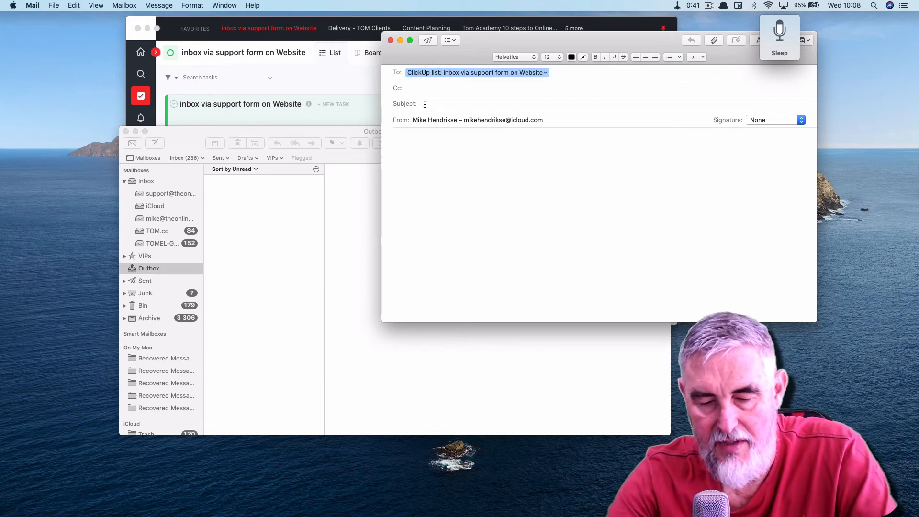
{"action": "type", "text": "test"}
- Write "Lets see how this works" as the message body and set the sender to the theonlinemarketer.agency account
{"action": "left_click", "coordinate": [433, 138]}
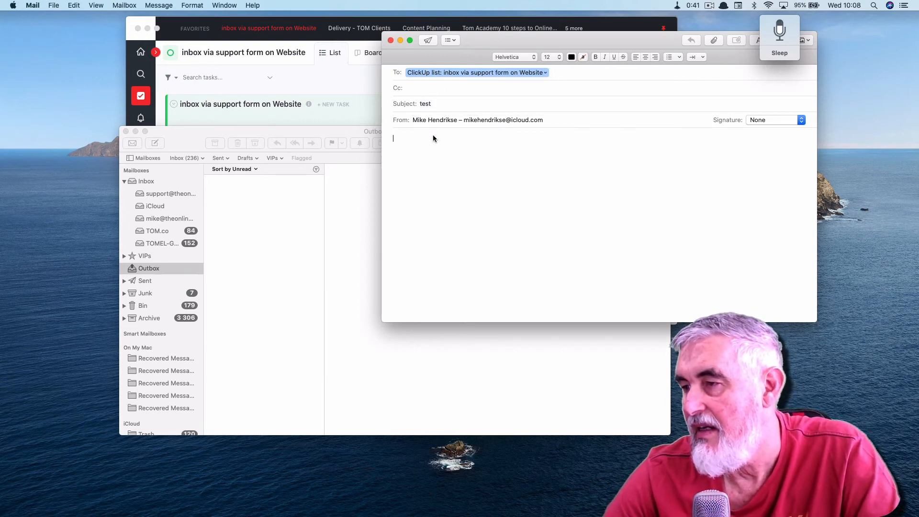
{"action": "type", "text": "Lets see ho"}
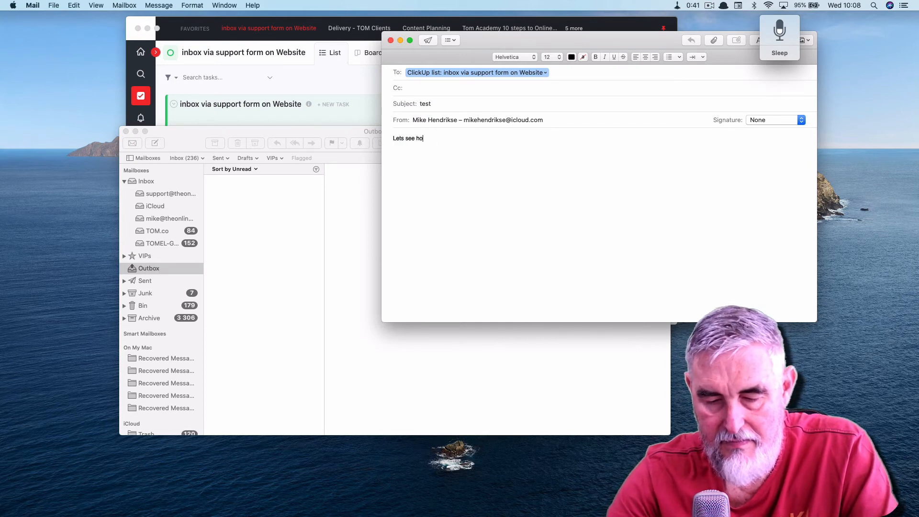
{"action": "type", "text": "w this works"}
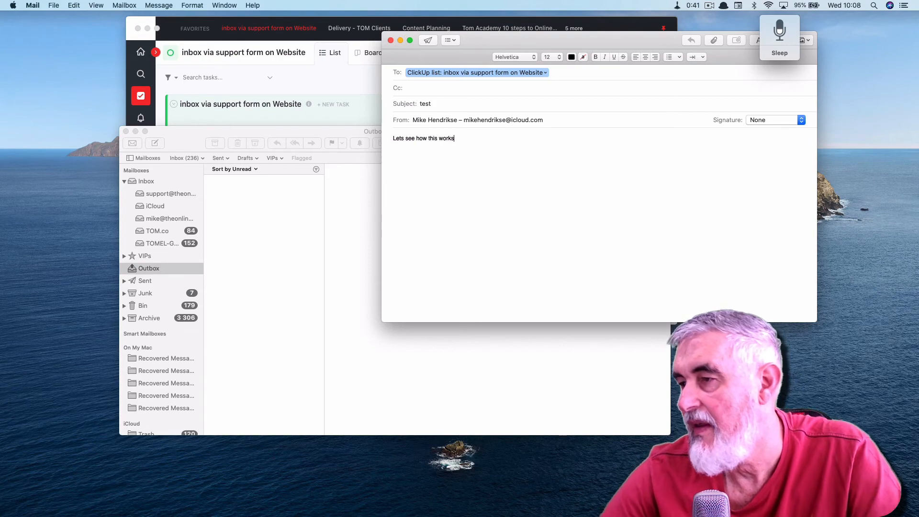
{"action": "left_click", "coordinate": [532, 120]}
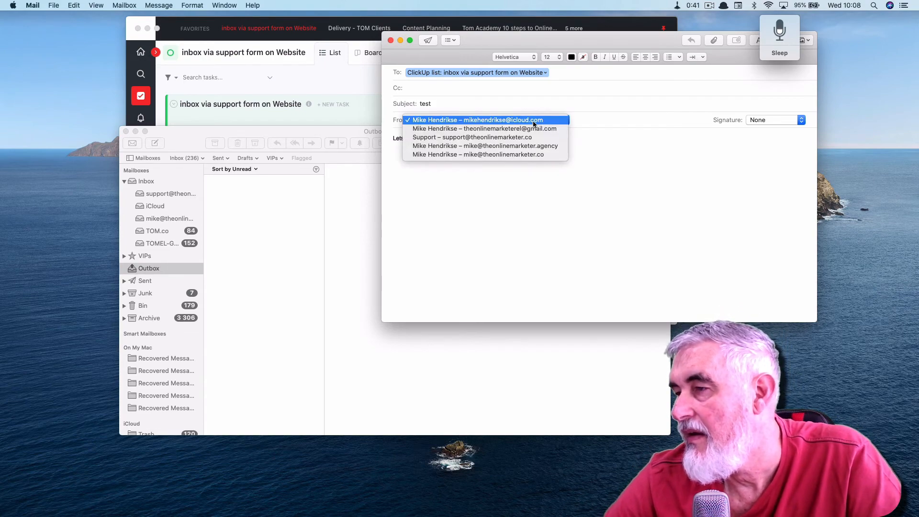
{"action": "left_click", "coordinate": [525, 146]}
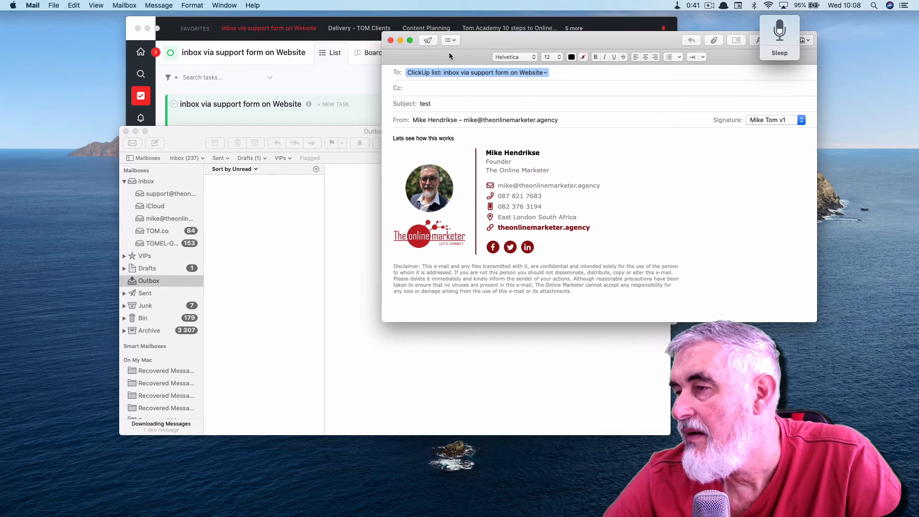
- Send the test message, switch to ClickUp and open the "test" task in the "inbox via support form on Website" list
{"action": "left_click", "coordinate": [428, 41]}
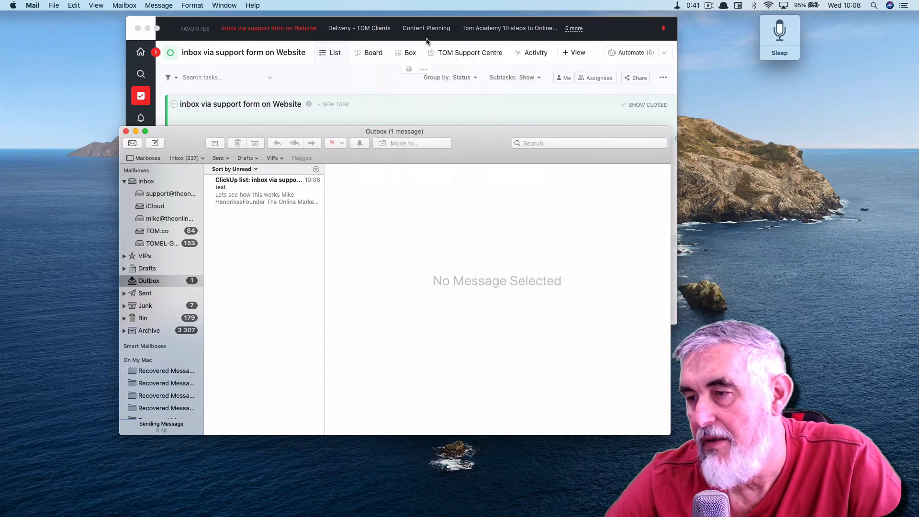
{"action": "left_click", "coordinate": [426, 41]}
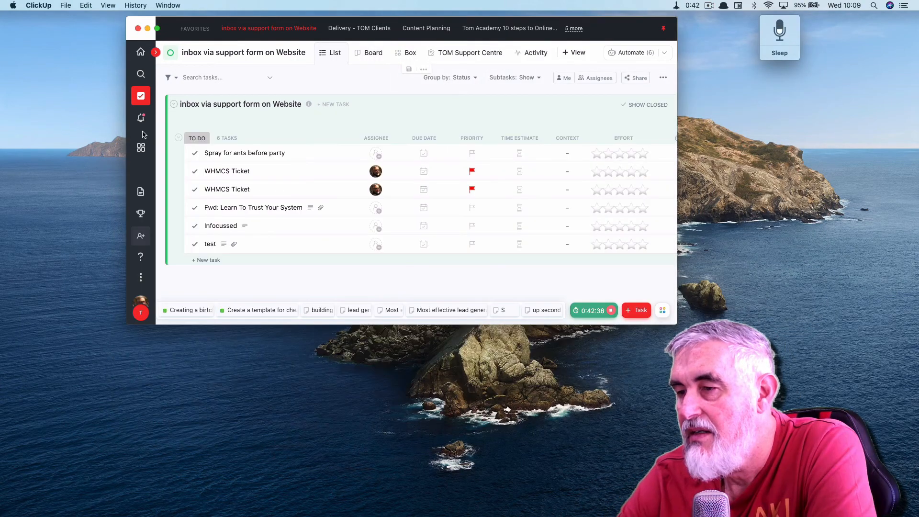
{"action": "left_click", "coordinate": [211, 245]}
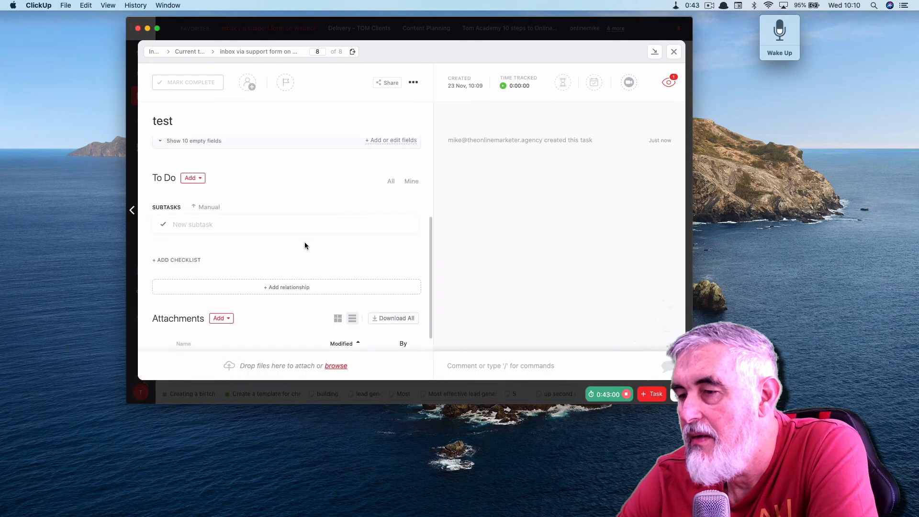
- Look through the test task's description with the emailed text and signature, down to its custom fields, and dismiss the link preview
{"action": "scroll", "coordinate": [305, 246], "scroll_direction": "down", "scroll_amount": 5}
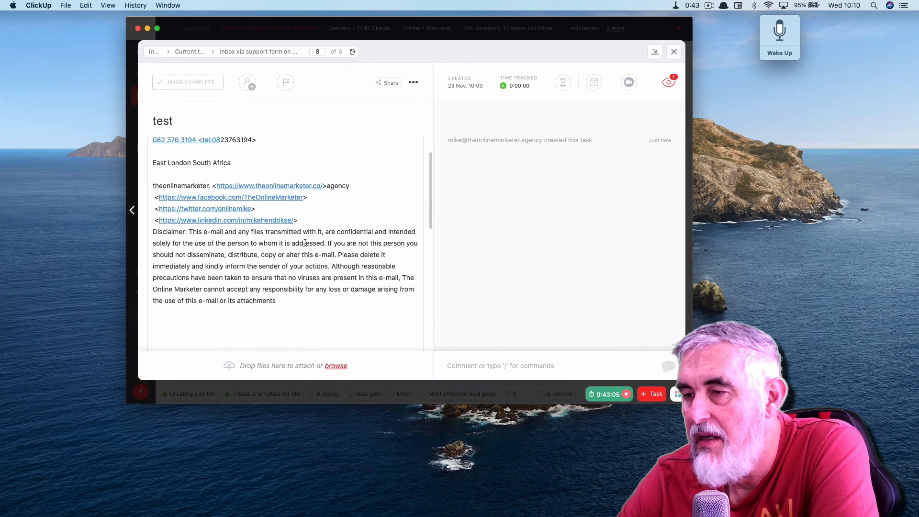
{"action": "scroll", "coordinate": [263, 225], "scroll_direction": "up", "scroll_amount": 5}
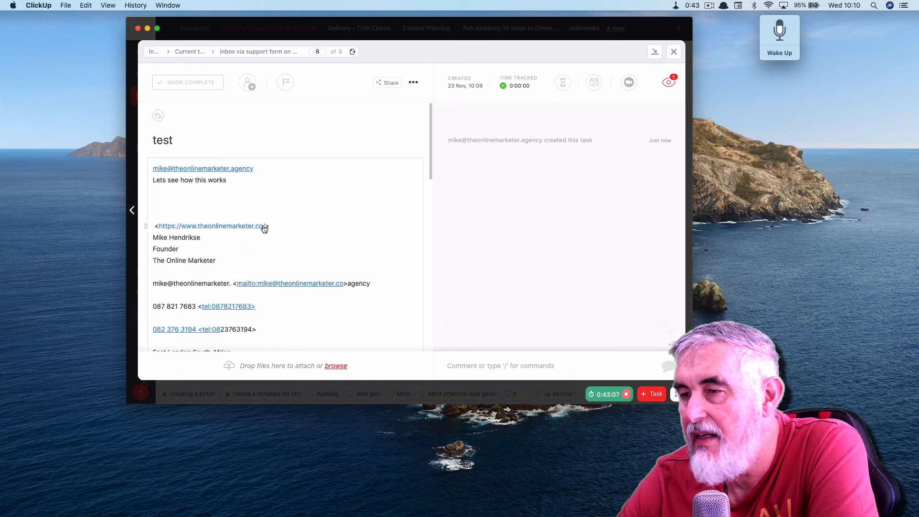
{"action": "scroll", "coordinate": [263, 226], "scroll_direction": "down", "scroll_amount": 6}
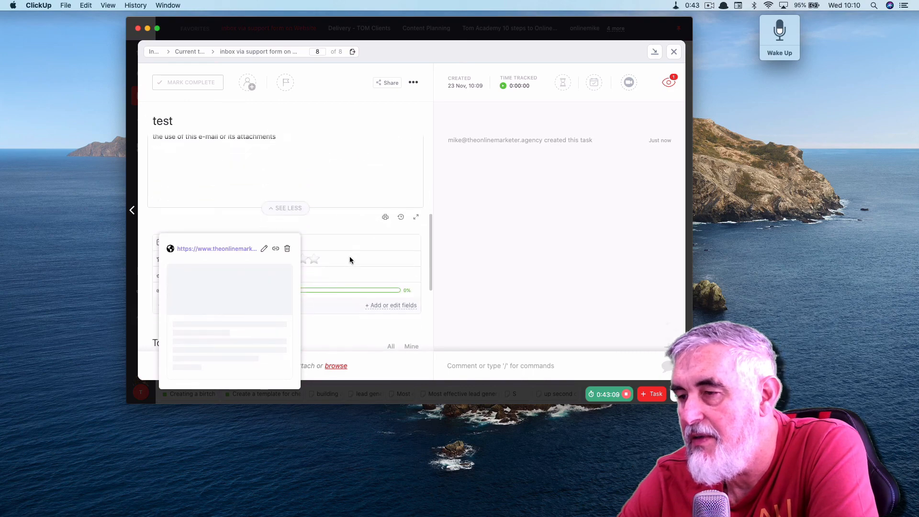
{"action": "scroll", "coordinate": [389, 233], "scroll_direction": "down", "scroll_amount": 1}
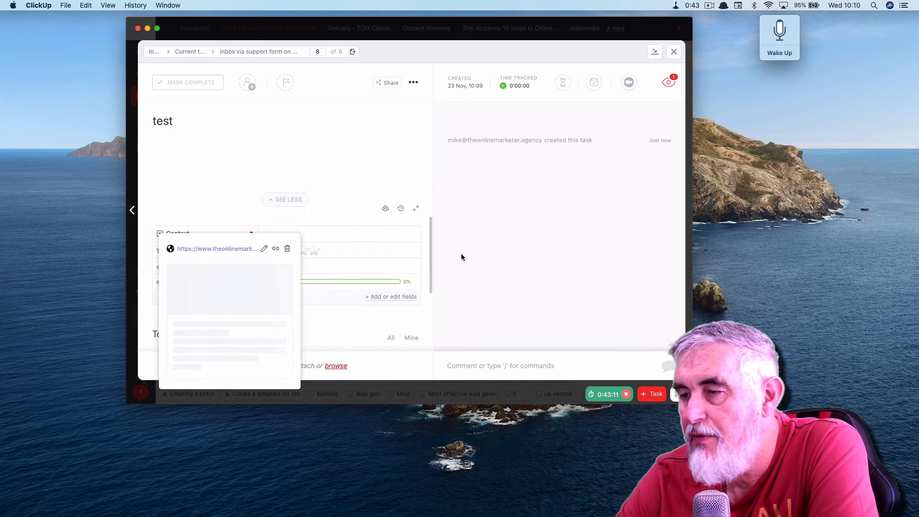
{"action": "left_click", "coordinate": [425, 306]}
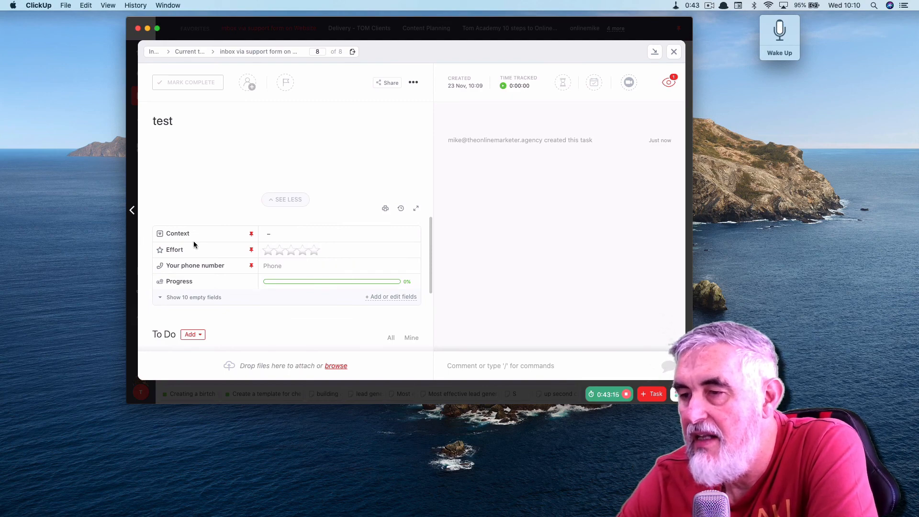
- Try out the @ Computer option in the test task's Context field and clear the field again
{"action": "left_click", "coordinate": [294, 239]}
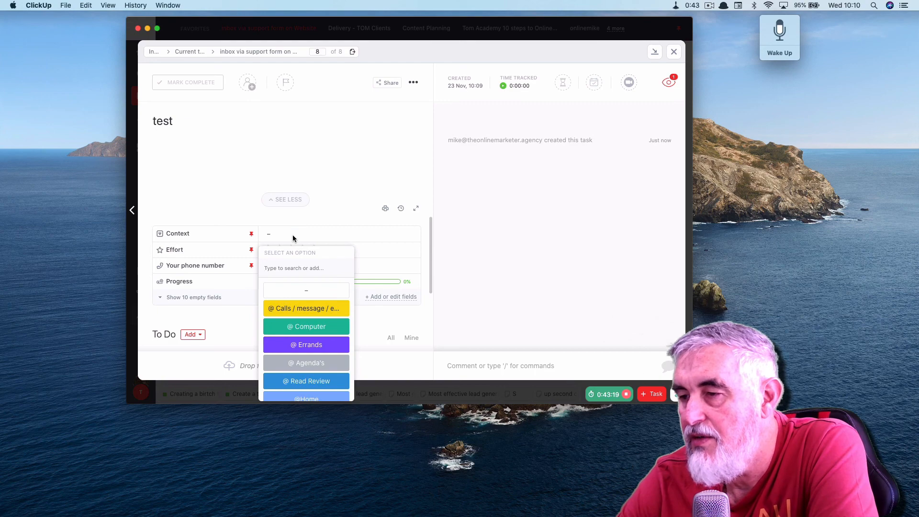
{"action": "left_click", "coordinate": [295, 327]}
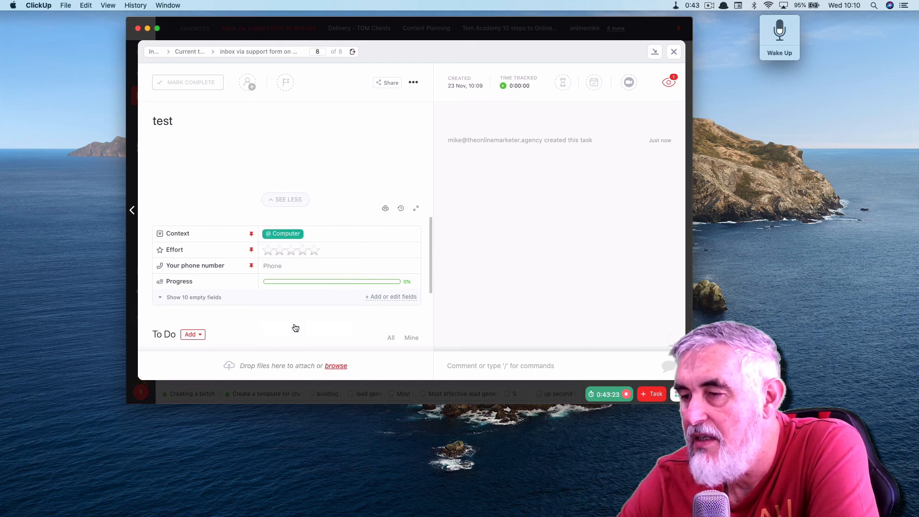
{"action": "left_click", "coordinate": [273, 254]}
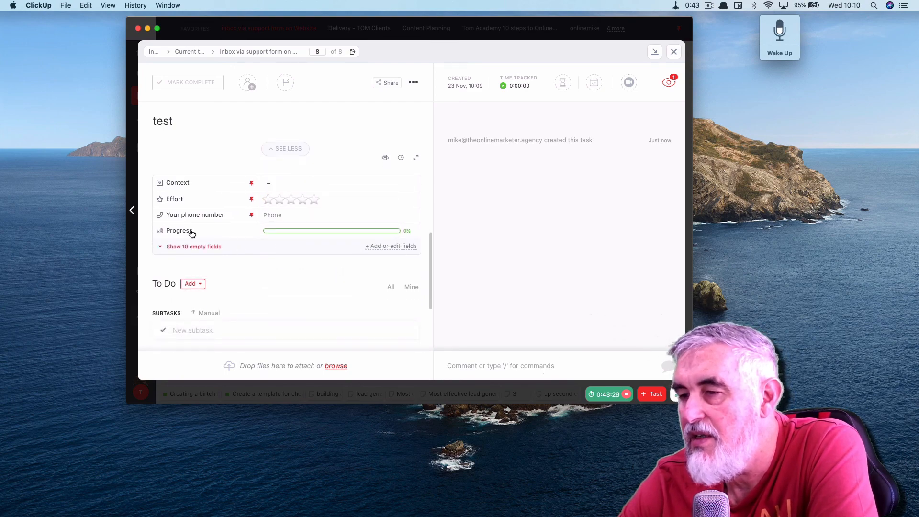
- Show the test task's empty fields, look through them and close the task
{"action": "left_click", "coordinate": [196, 247]}
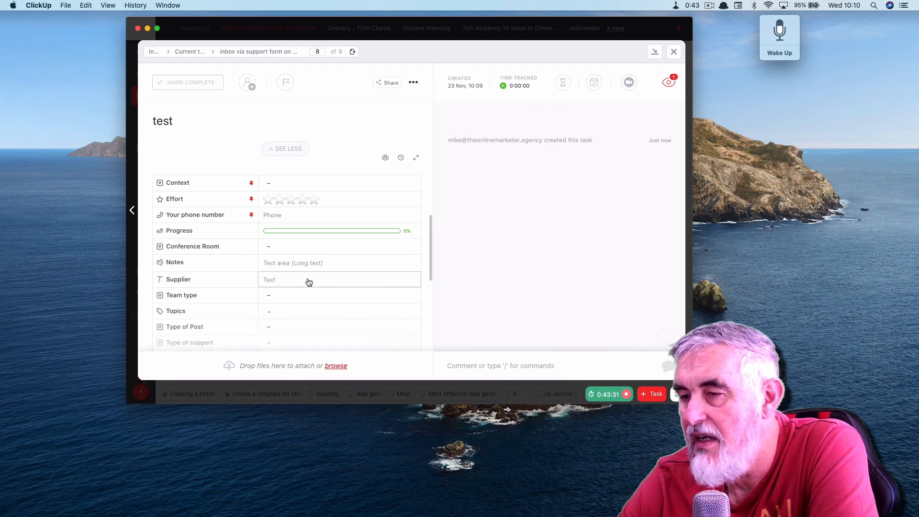
{"action": "scroll", "coordinate": [316, 282], "scroll_direction": "down", "scroll_amount": 3}
{"action": "scroll", "coordinate": [323, 283], "scroll_direction": "up", "scroll_amount": 5}
{"action": "left_click", "coordinate": [674, 51]}
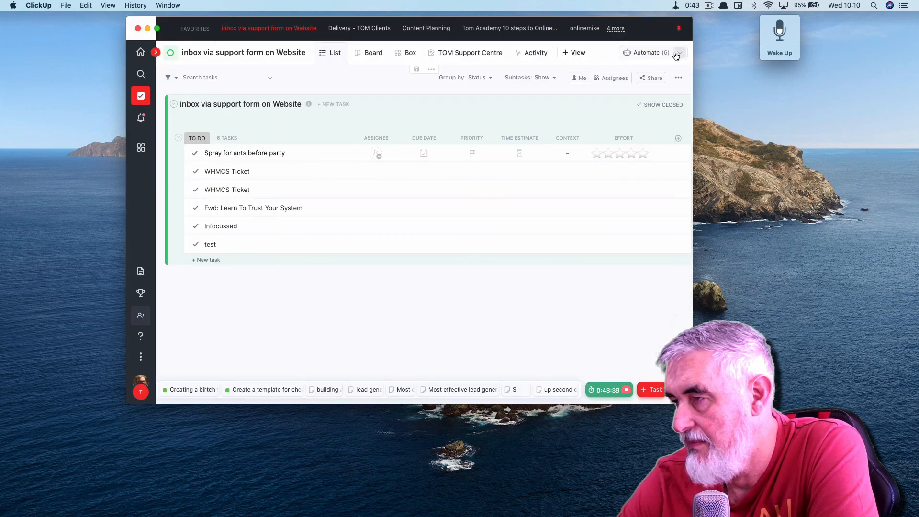